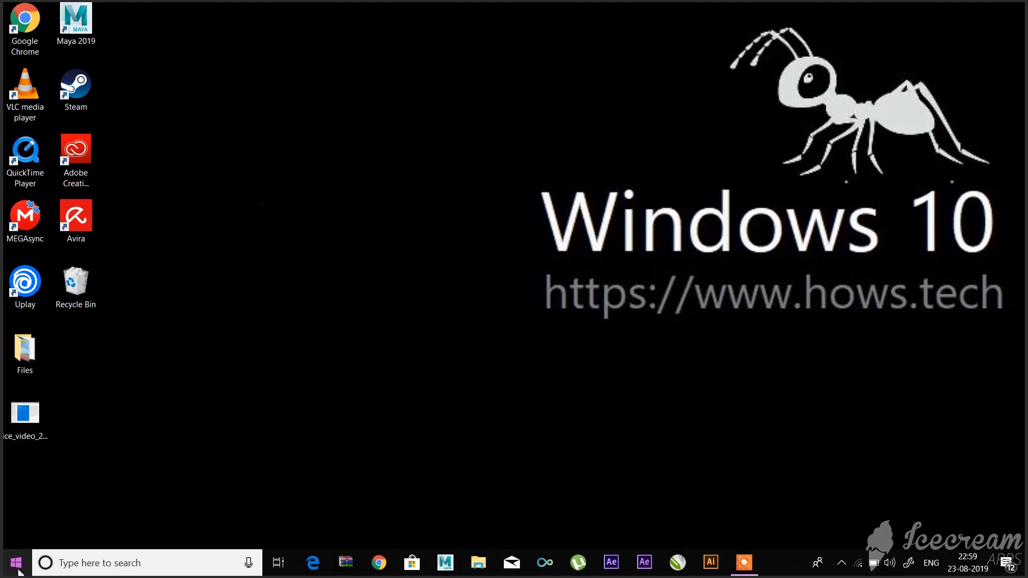
# Step: Set the default app mode to Dark under Settings > Personalization > Colors
pyautogui.click(16, 563)
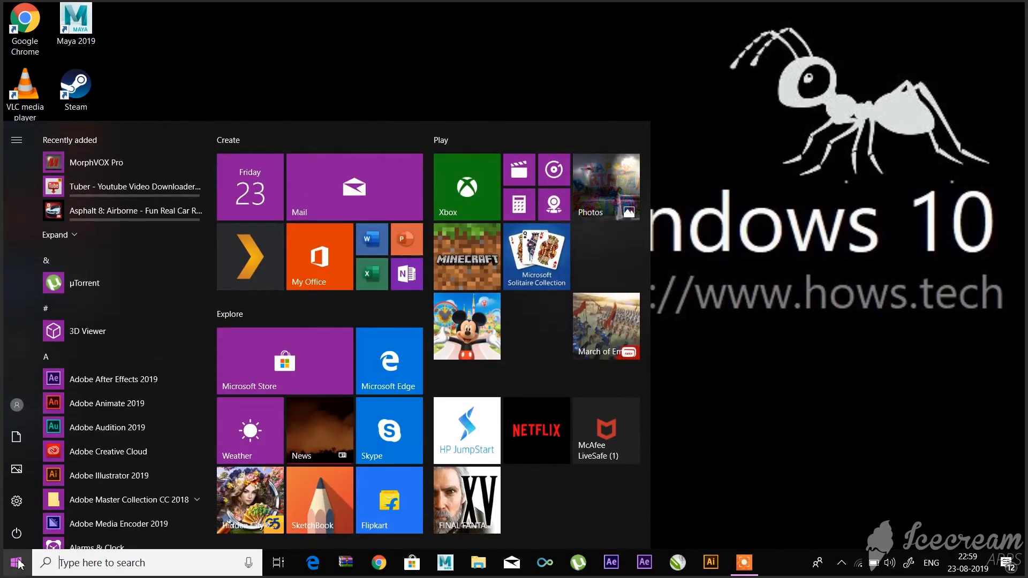
pyautogui.click(16, 502)
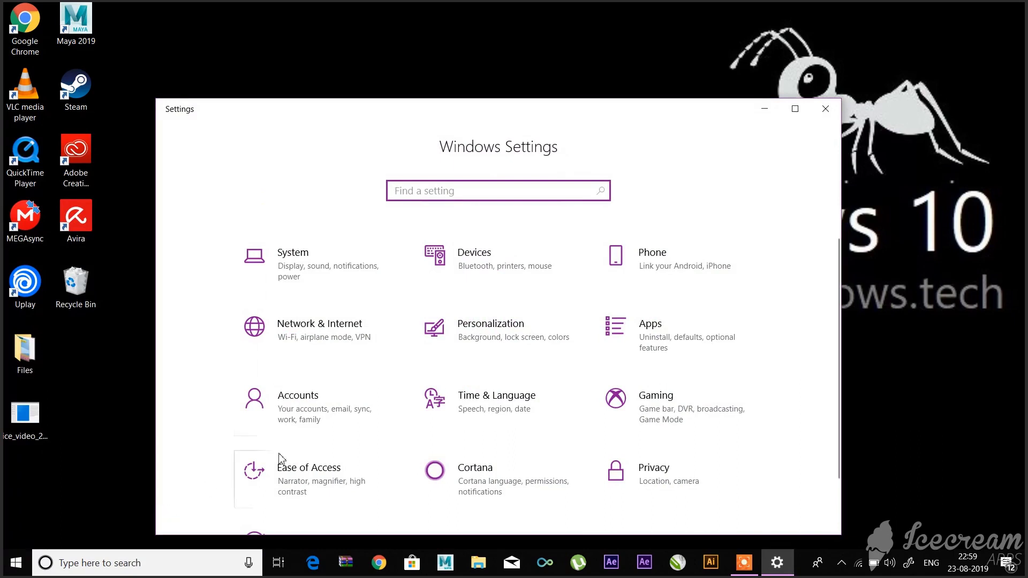
pyautogui.click(491, 337)
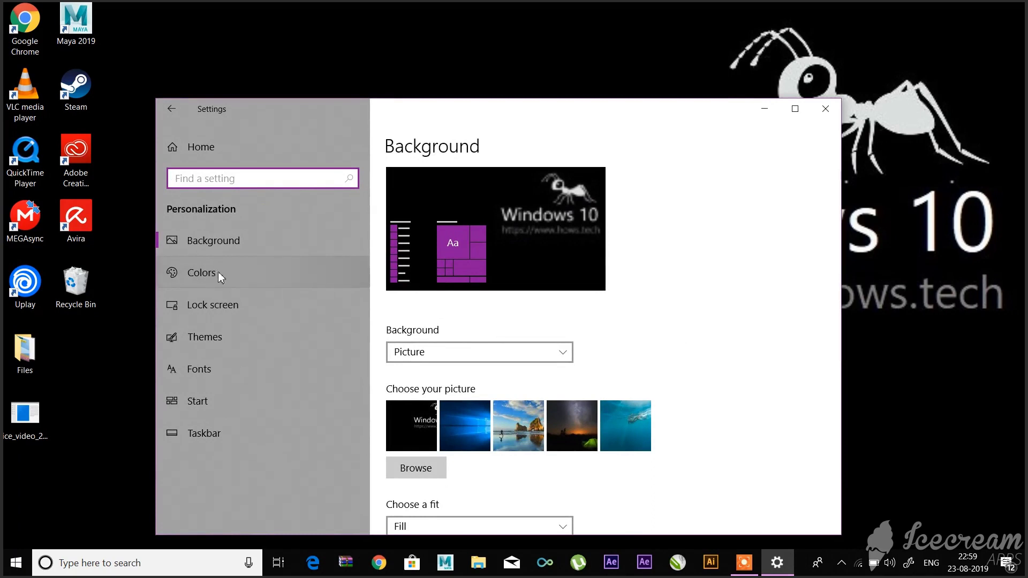
pyautogui.click(237, 269)
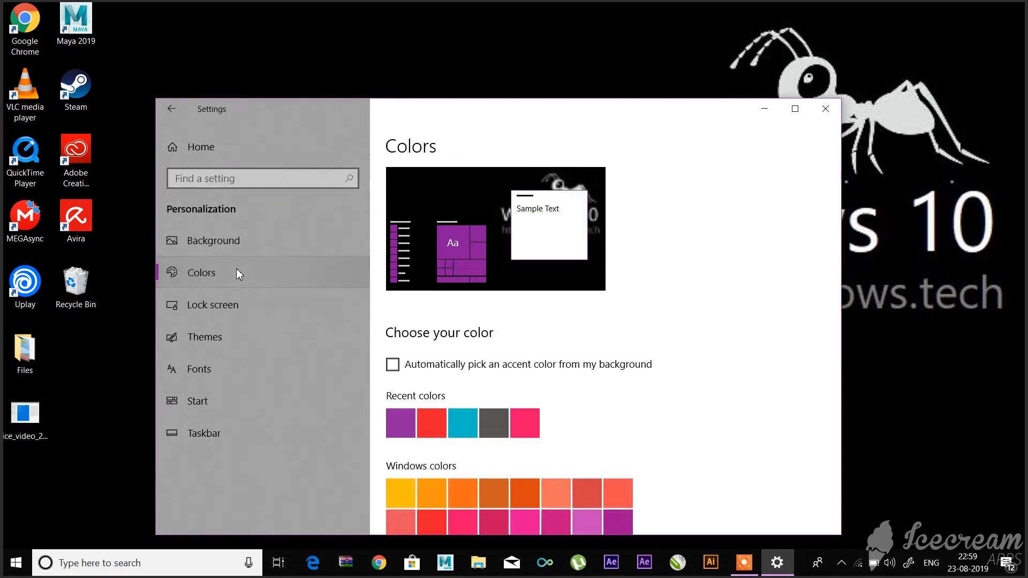
pyautogui.scroll(-1, 512, 367)
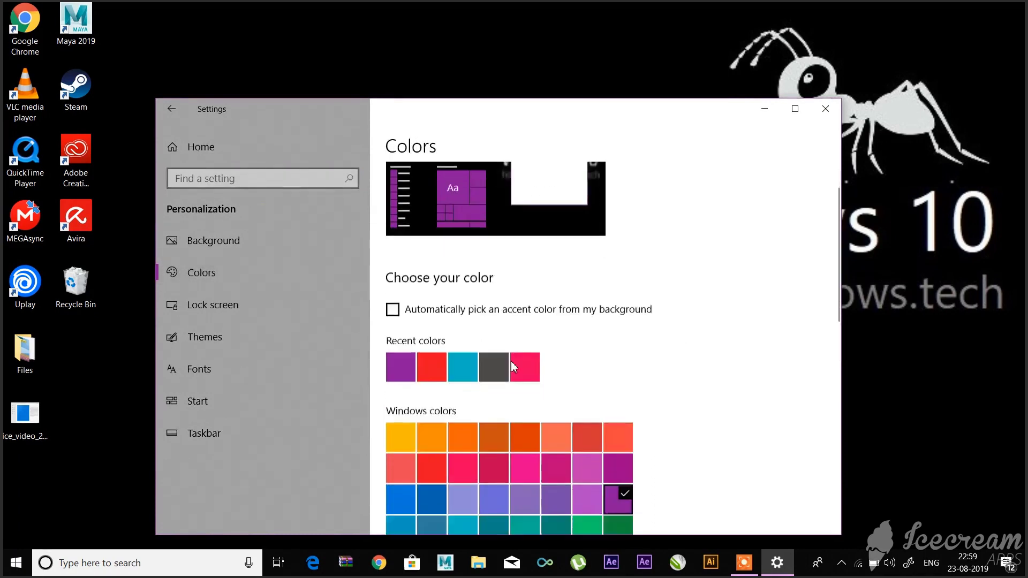
pyautogui.scroll(-1, 512, 367)
pyautogui.scroll(-2, 512, 366)
pyautogui.scroll(-4, 512, 366)
pyautogui.scroll(-2, 511, 360)
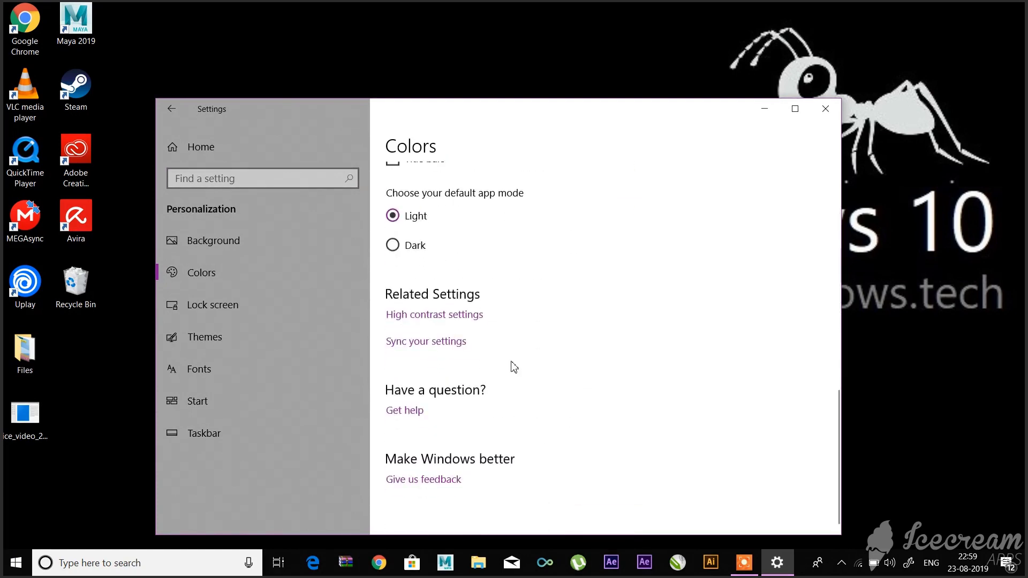
pyautogui.scroll(1, 511, 361)
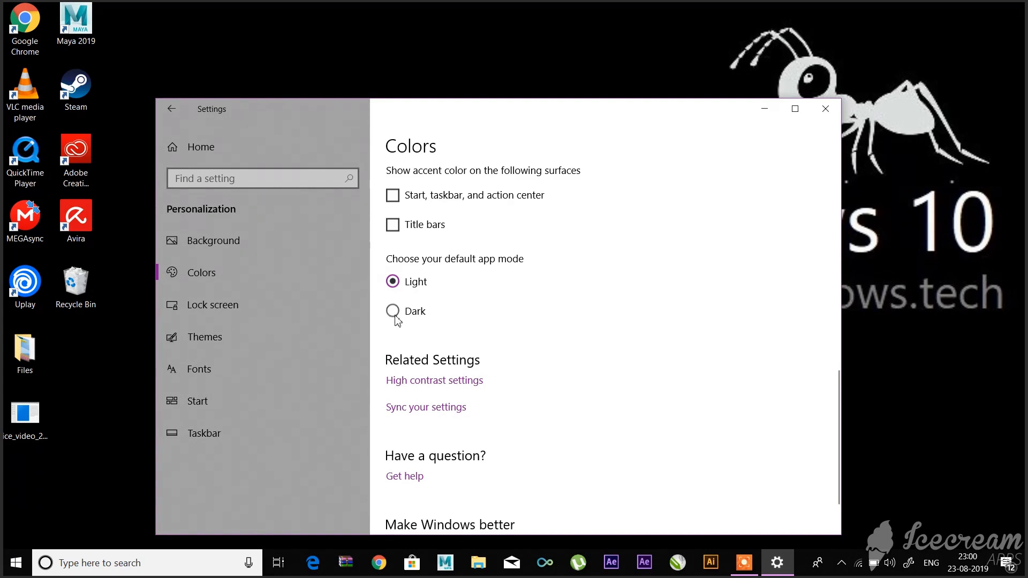
pyautogui.click(393, 312)
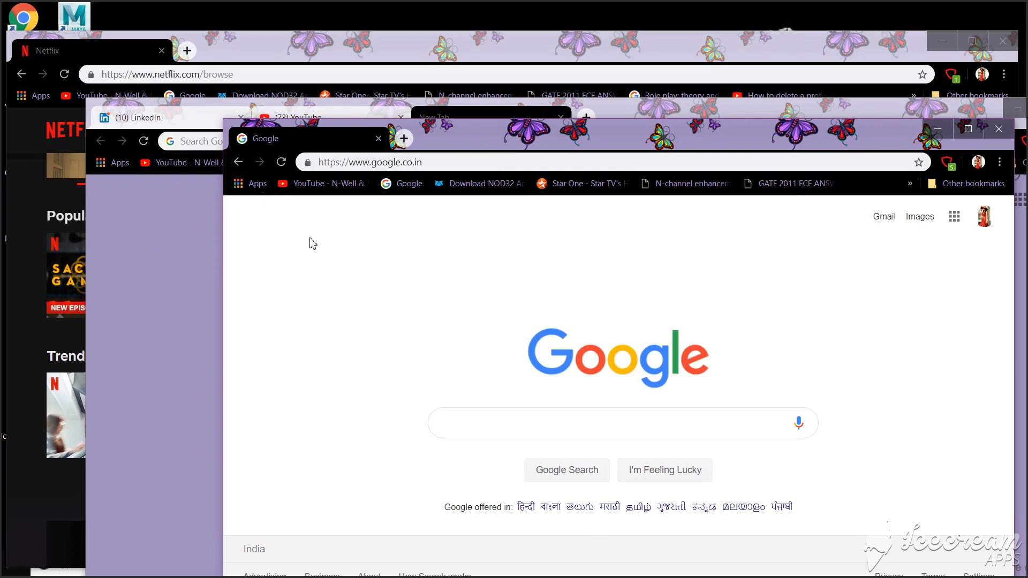
# Step: Shake the Google Chrome window to hide the Netflix and LinkedIn/YouTube windows, then shake to restore them
pyautogui.moveTo(526, 133)
pyautogui.mouseDown()
pyautogui.moveTo(373, 93)
pyautogui.moveTo(506, 181)
pyautogui.mouseUp()
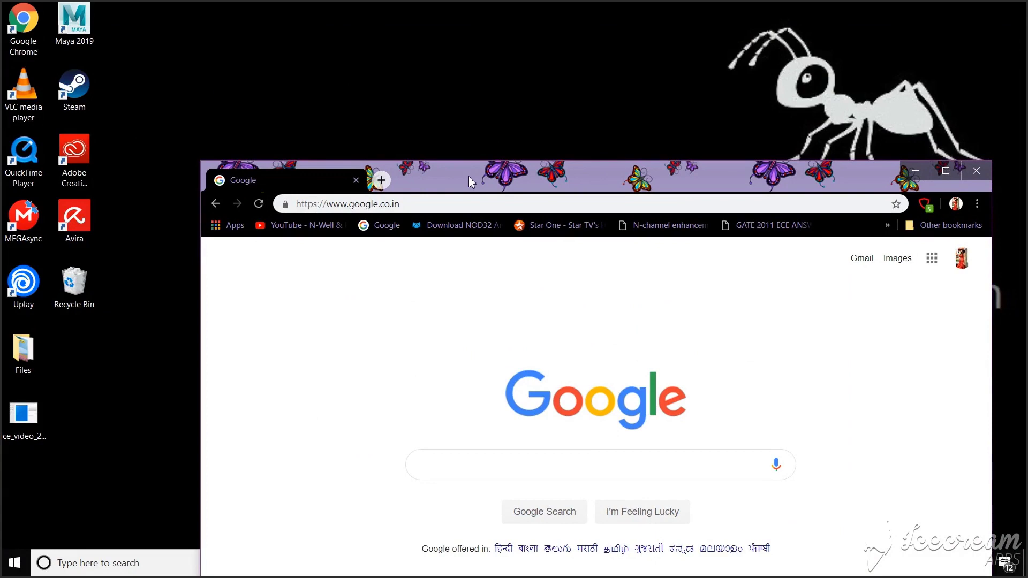
pyautogui.moveTo(469, 176)
pyautogui.mouseDown()
pyautogui.moveTo(515, 173)
pyautogui.moveTo(563, 129)
pyautogui.moveTo(480, 145)
pyautogui.moveTo(478, 168)
pyautogui.mouseUp()
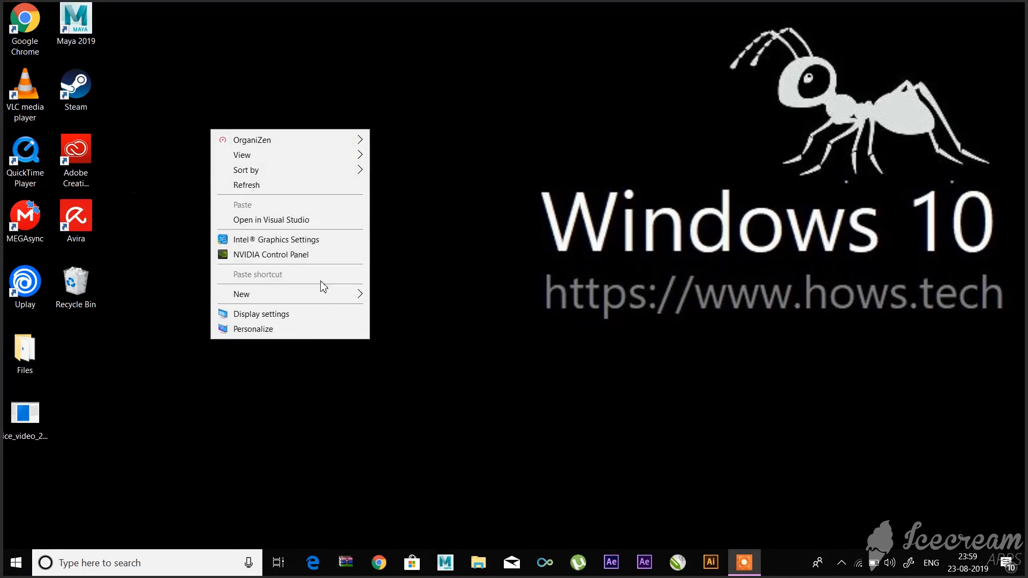
pyautogui.moveTo(285, 295)
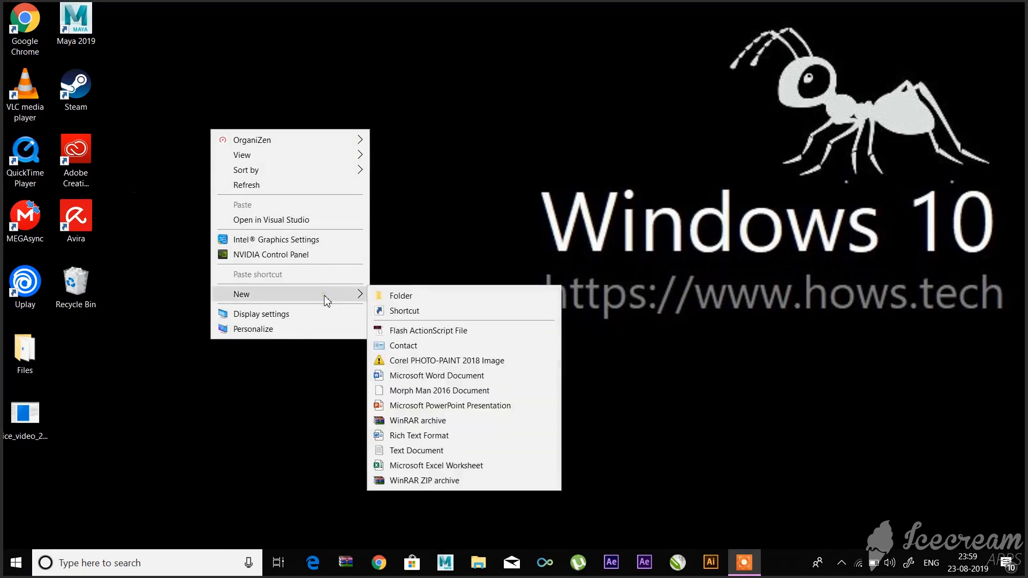
# Step: Create a desktop shortcut to %windir%\System32\SlideToShutDown.exe and launch it
pyautogui.click(408, 312)
pyautogui.write('%windir%\\System32\\SlideToShutDown.exe')
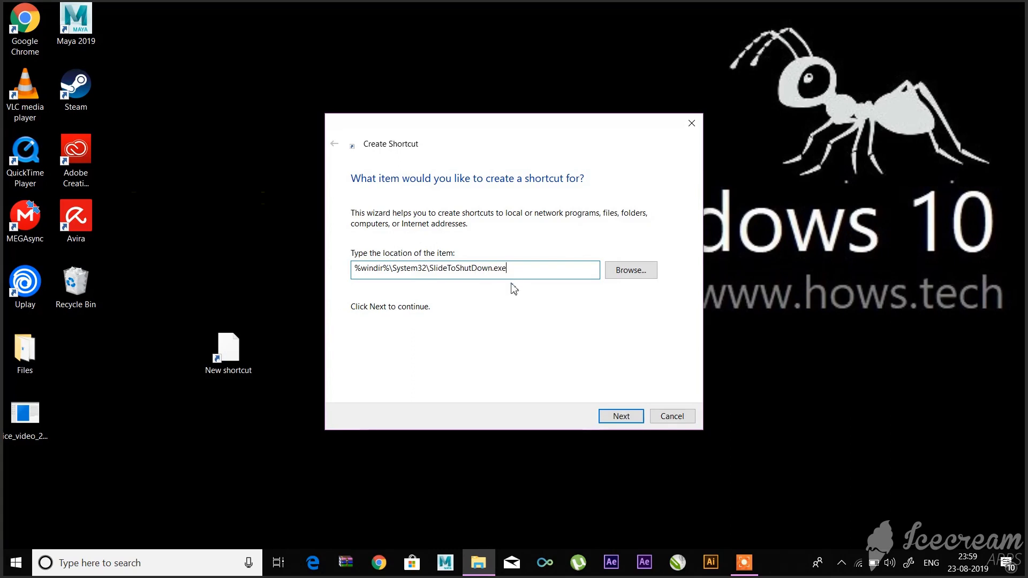
pyautogui.click(609, 418)
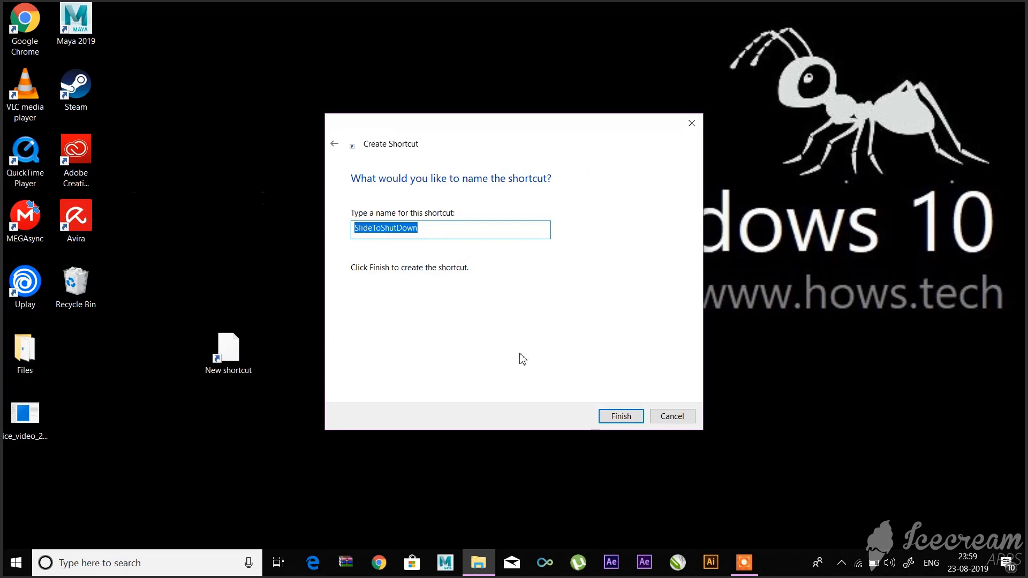
pyautogui.click(619, 420)
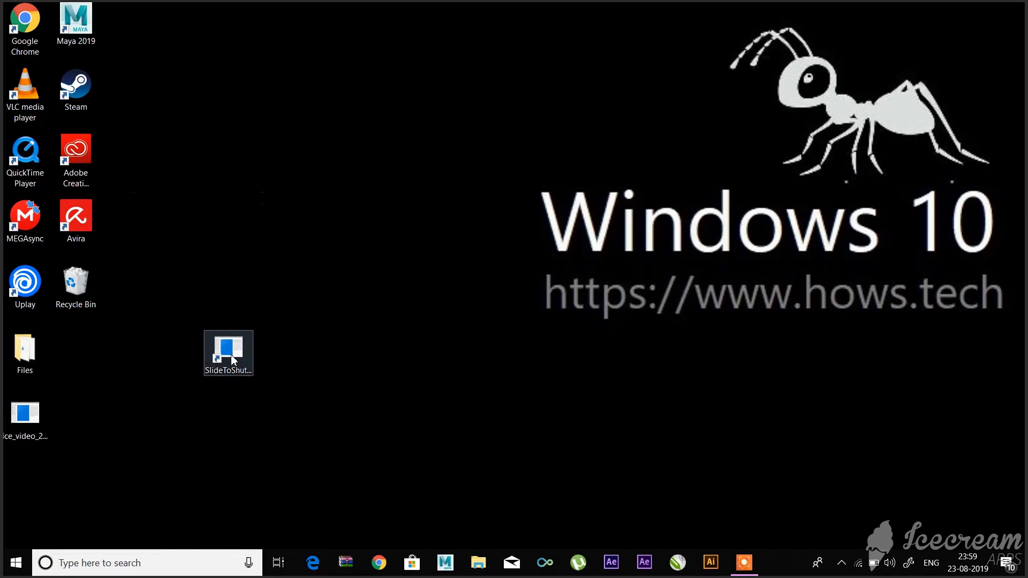
pyautogui.doubleClick(230, 355)
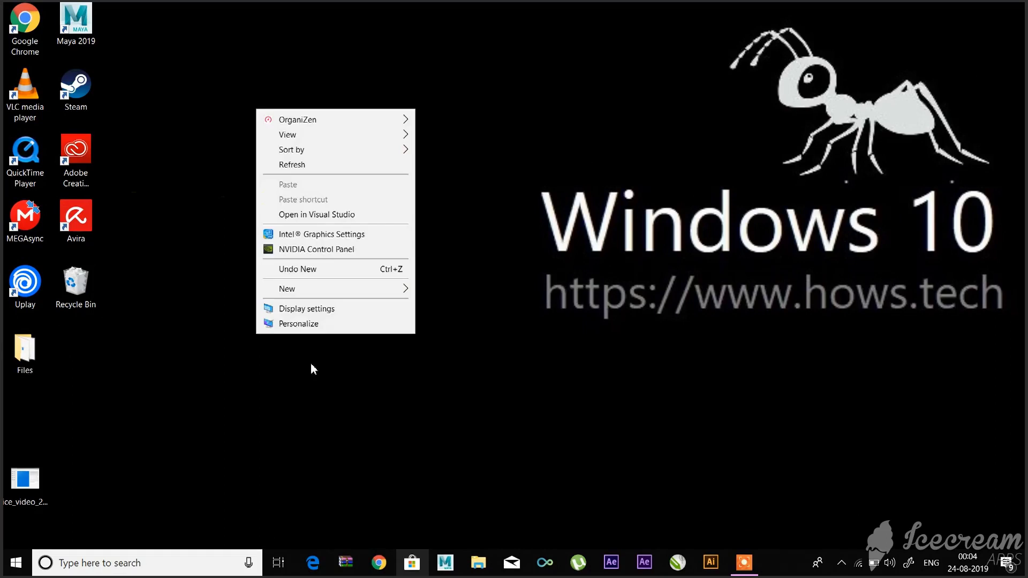
pyautogui.moveTo(287, 290)
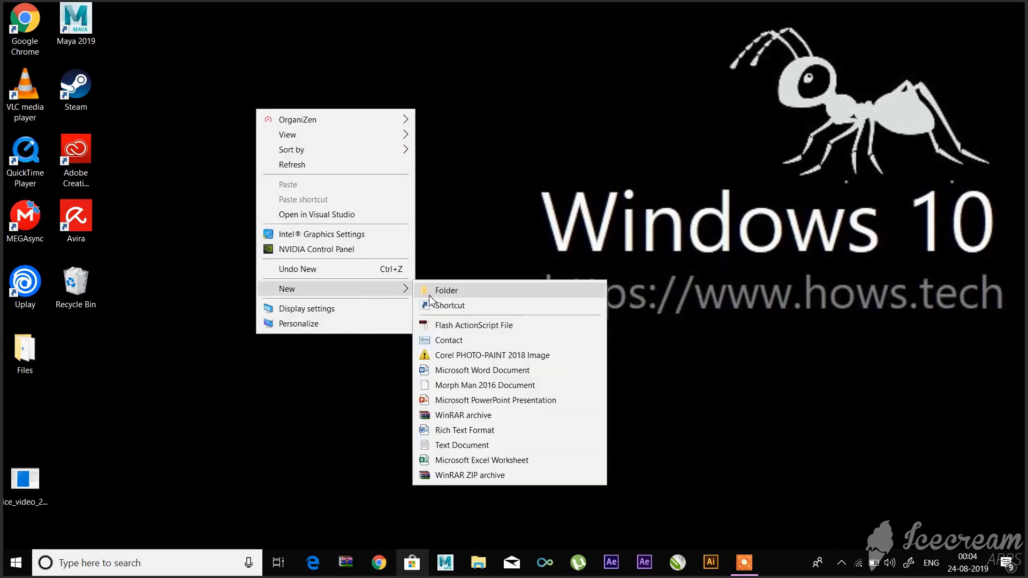
# Step: Create a desktop folder and rename it GodMode.{ED7BA470-8E54-465E-825C-99712043E01C}
pyautogui.click(447, 293)
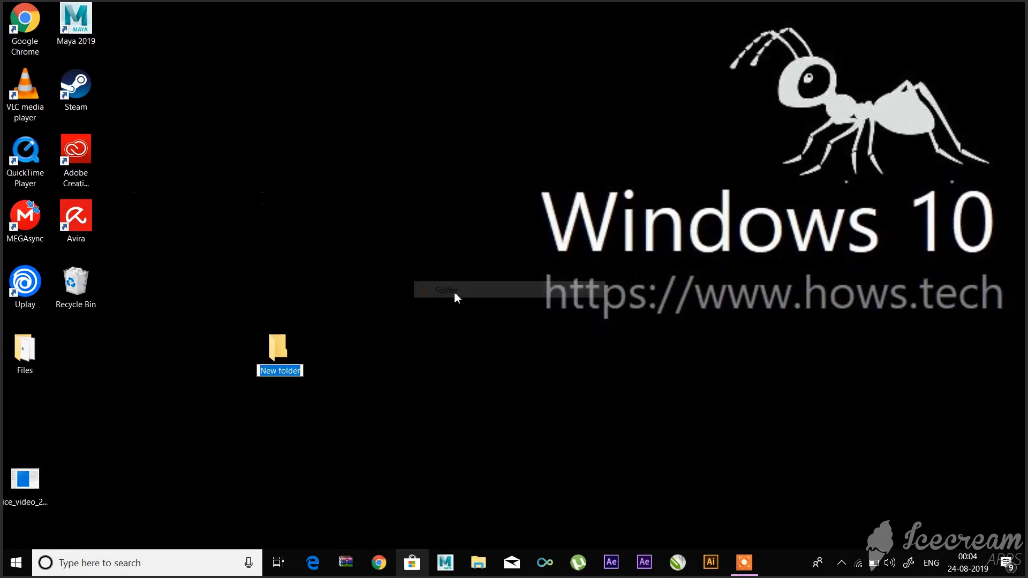
pyautogui.click(301, 371)
pyautogui.moveTo(302, 372); pyautogui.dragTo(241, 372)
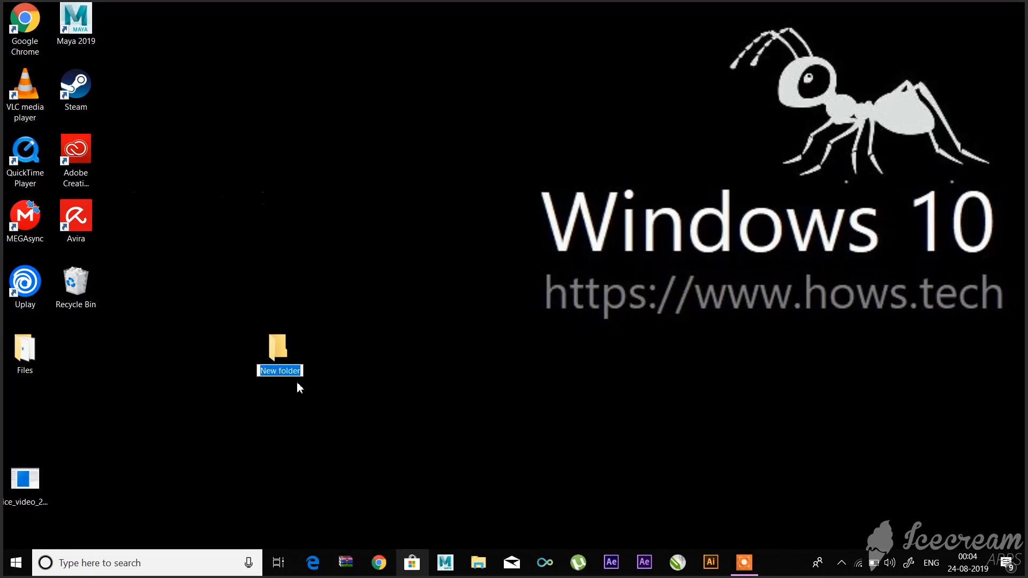
pyautogui.press('Return')
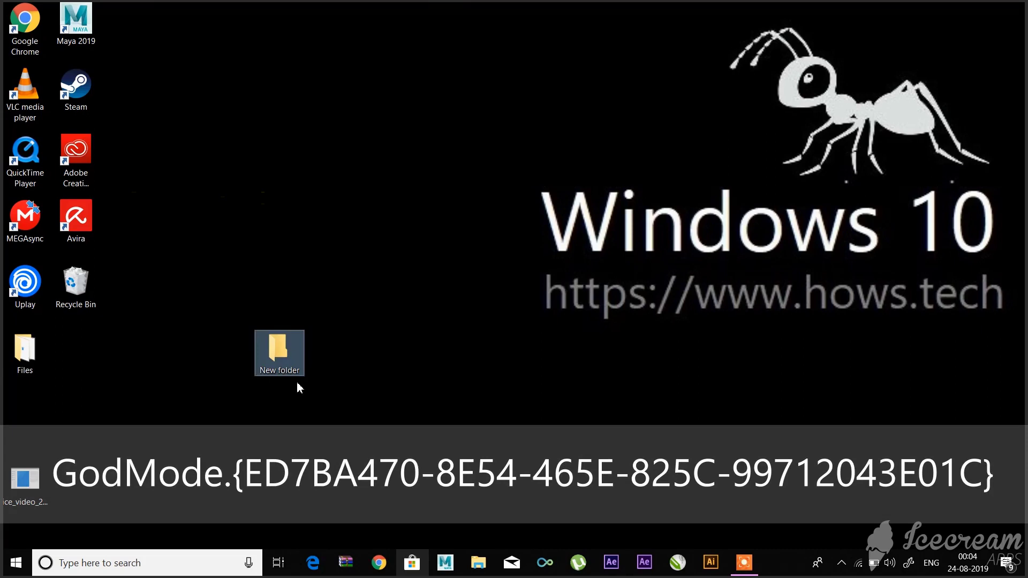
pyautogui.press('F2')
pyautogui.write('{ED7BA470-8E54-465E-825C-99712043E01C}')
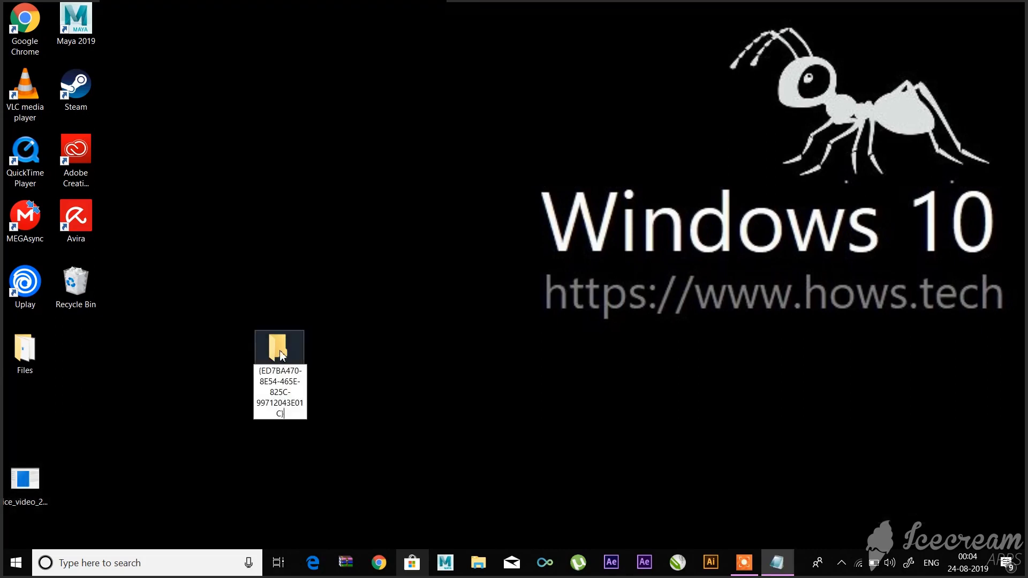
pyautogui.press('Return')
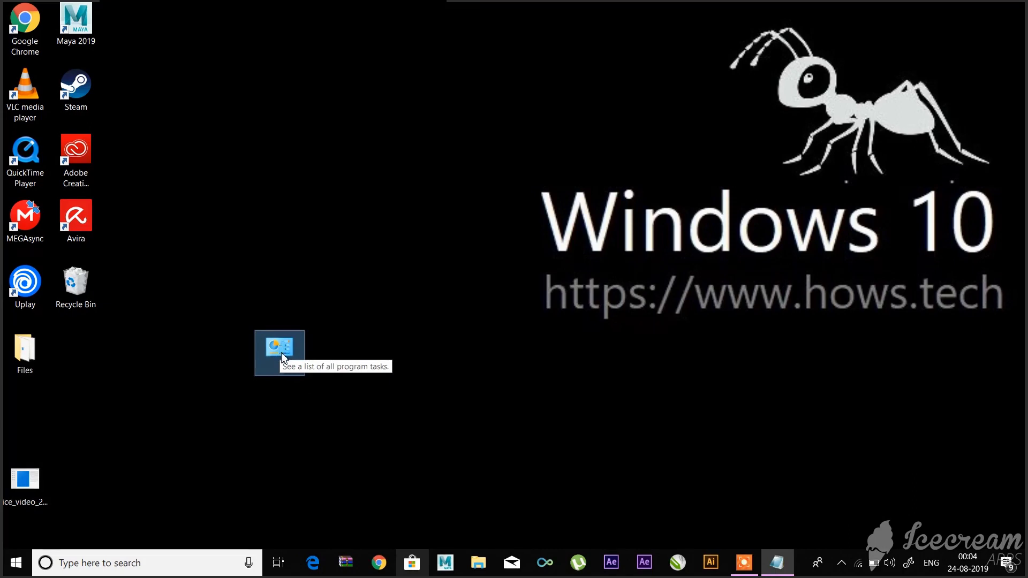
# Step: Open the GodMode folder to view its 212 control panel tasks
pyautogui.doubleClick(279, 349)
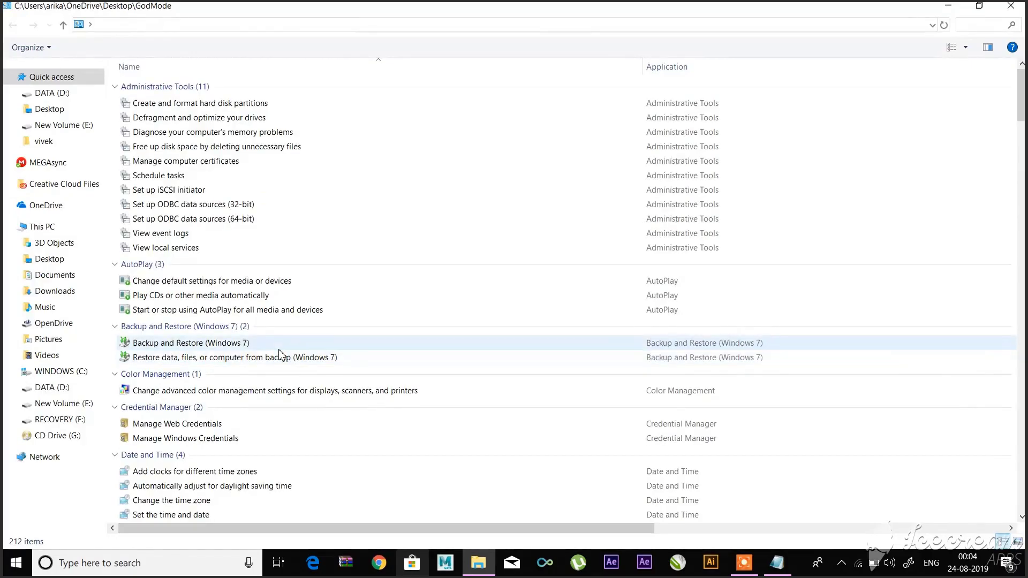
pyautogui.scroll(-2, 279, 354)
pyautogui.scroll(-2, 279, 355)
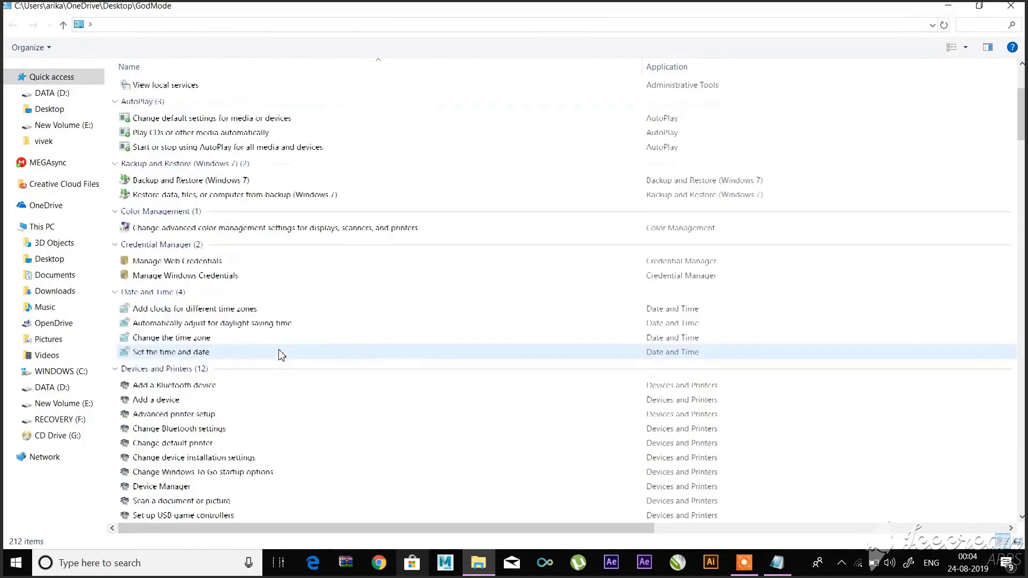
pyautogui.scroll(-2, 280, 355)
pyautogui.scroll(-3, 279, 355)
pyautogui.scroll(-2, 279, 357)
pyautogui.scroll(-4, 278, 356)
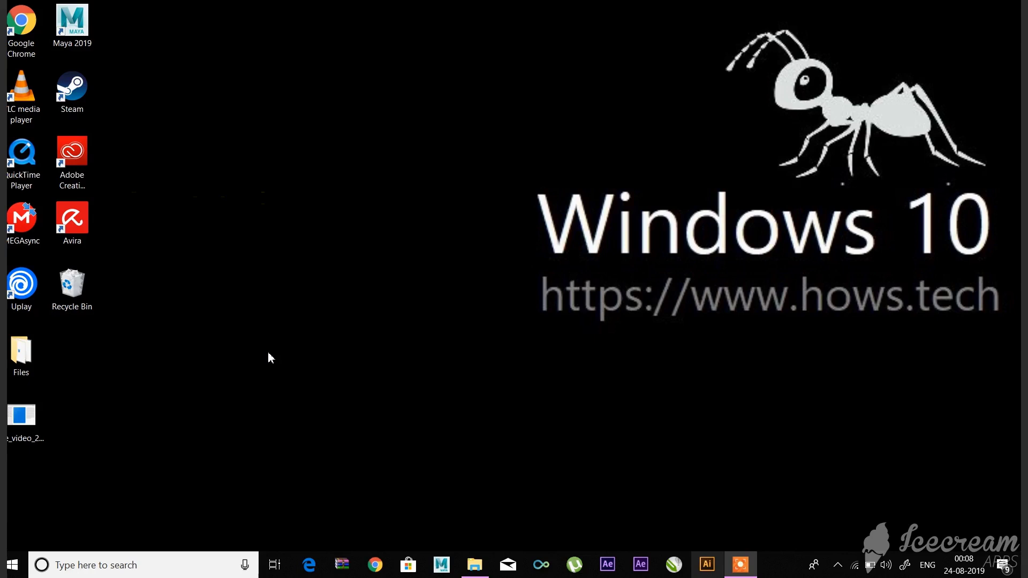
# Step: In Task View, add a new virtual desktop and close Desktop 2
pyautogui.click(274, 565)
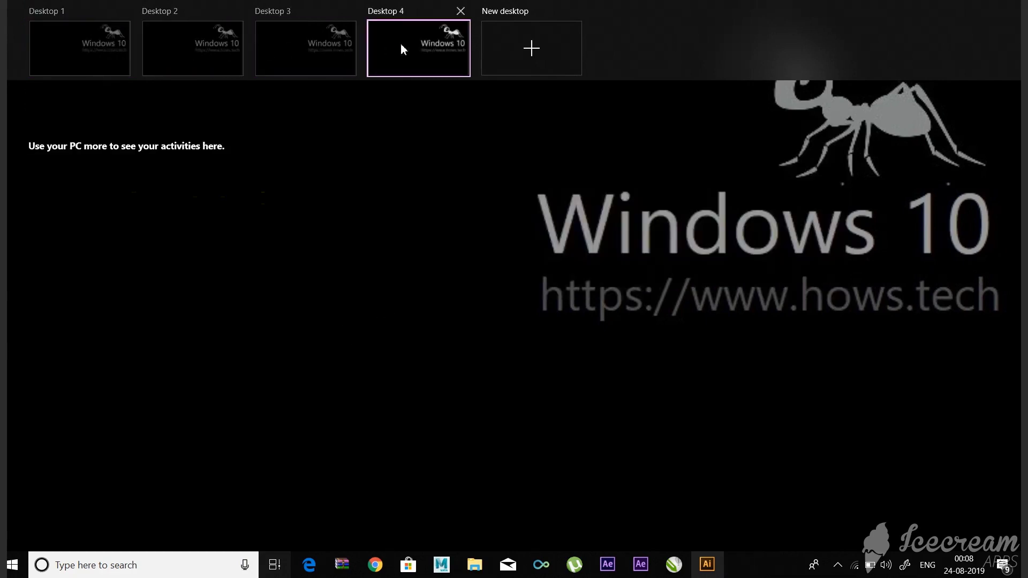
pyautogui.click(513, 50)
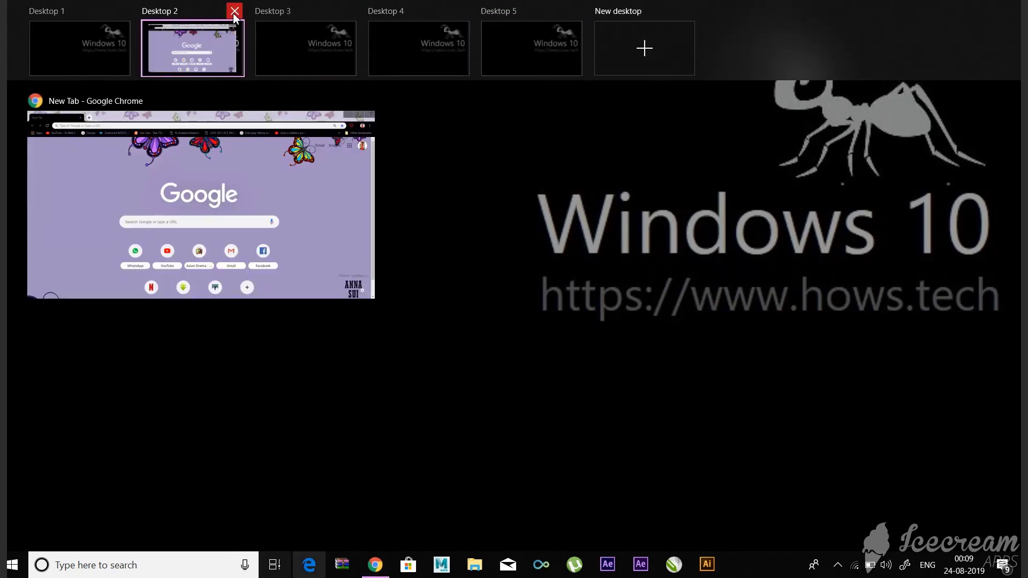
pyautogui.click(233, 12)
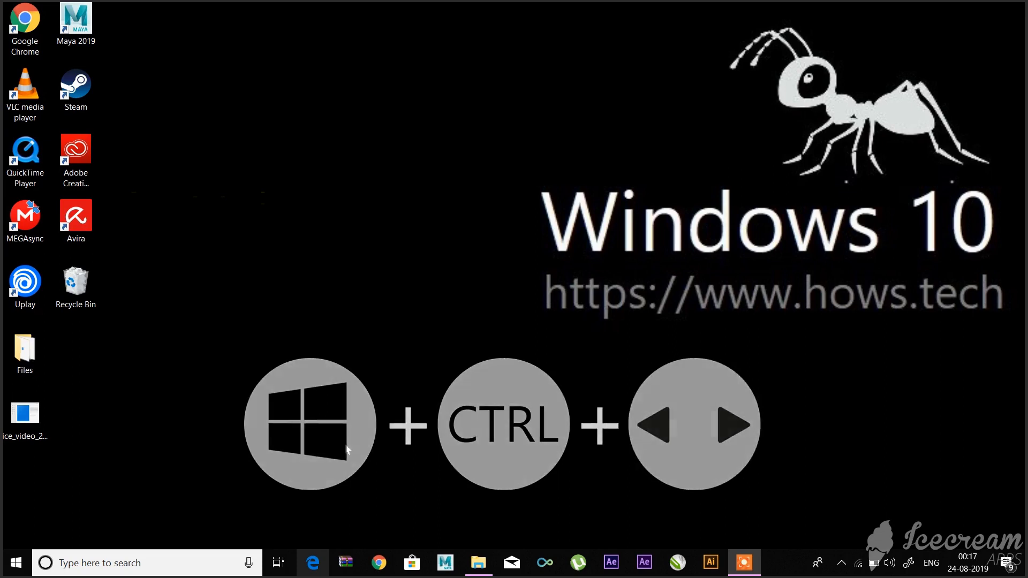
# Step: Move right twice to the Chrome desktop, then back left to the File Explorer desktop
pyautogui.press('super+ctrl+Right')
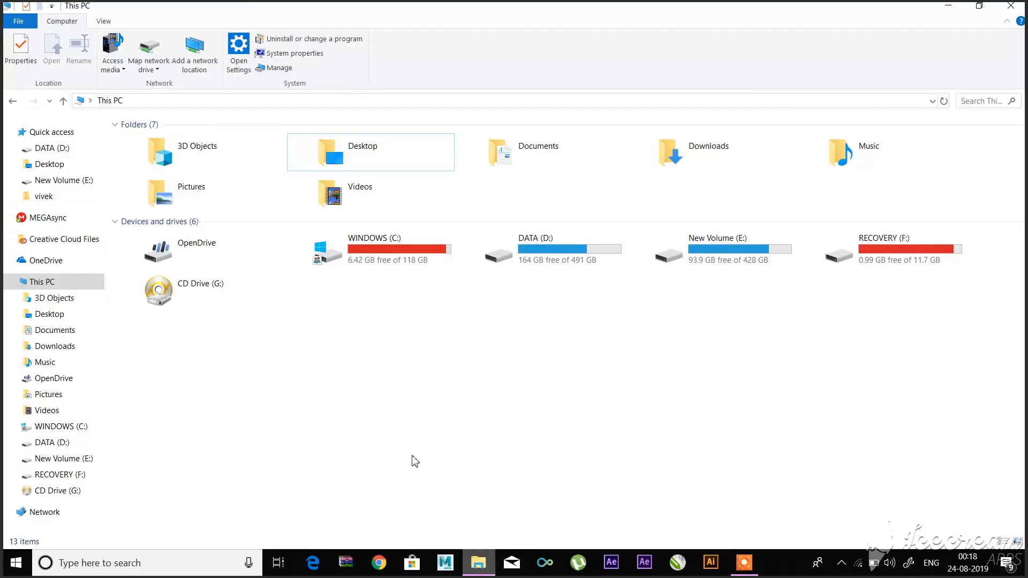
pyautogui.press('super+ctrl+Right')
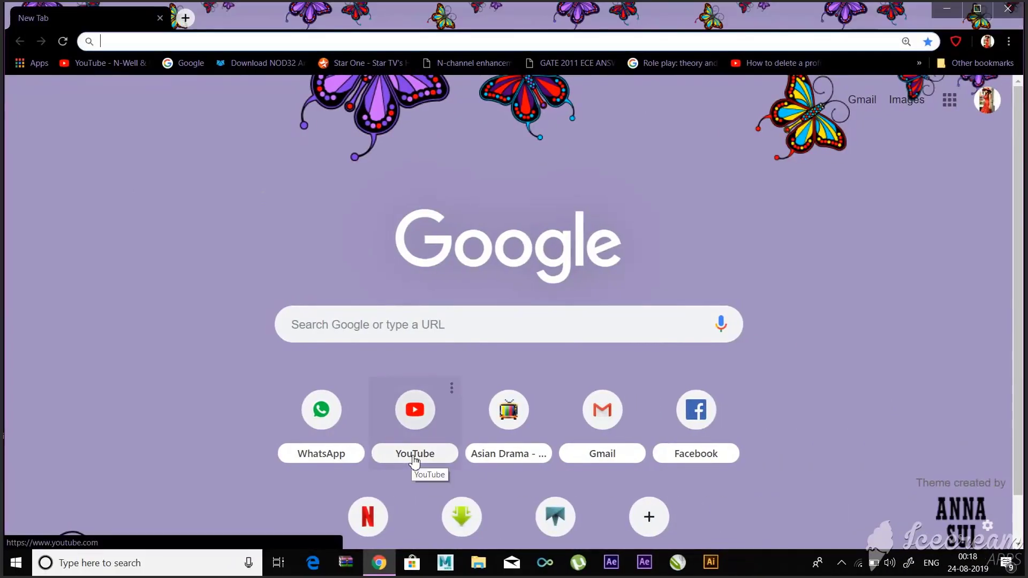
pyautogui.press('super+ctrl+Left')
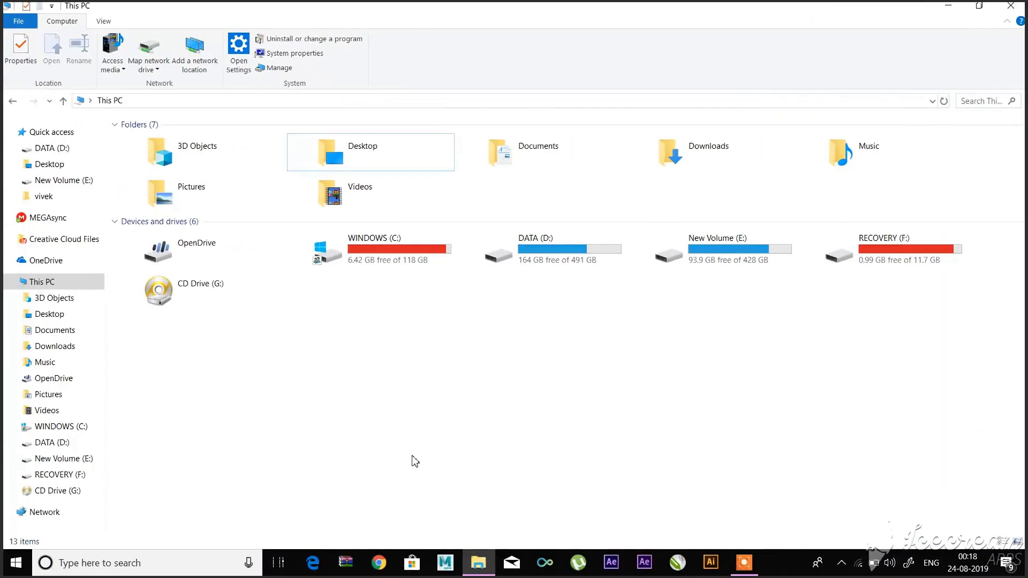